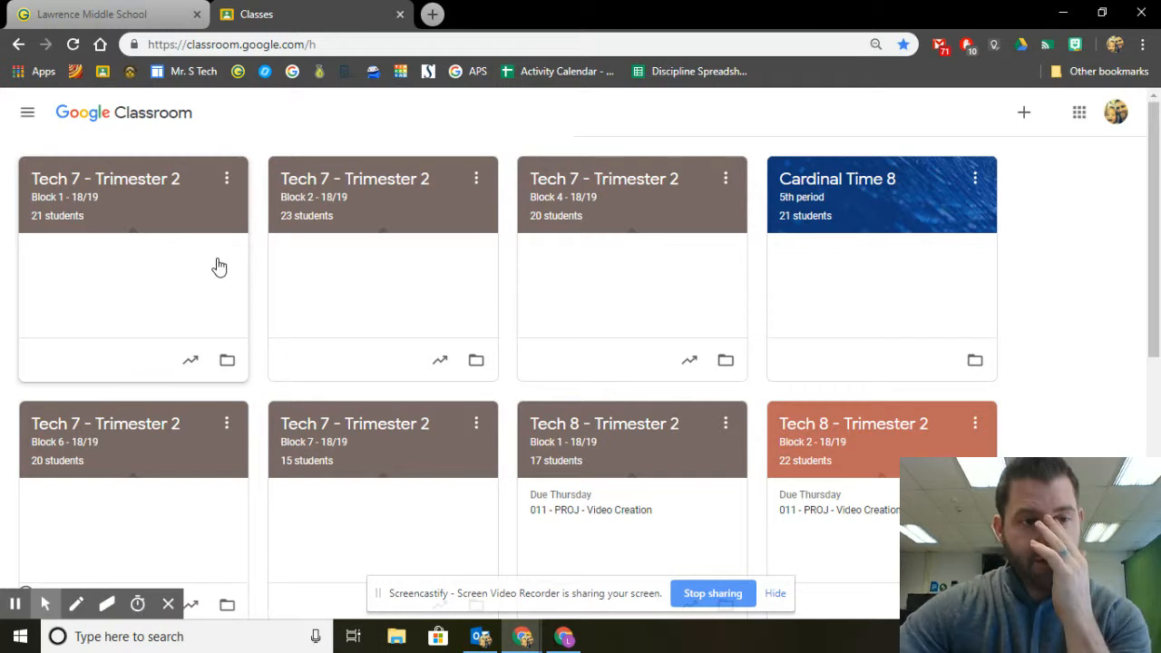
# Open the gradebook of the Tech 7 - Trimester 2 class for Block 1
pyautogui.click(126, 188)
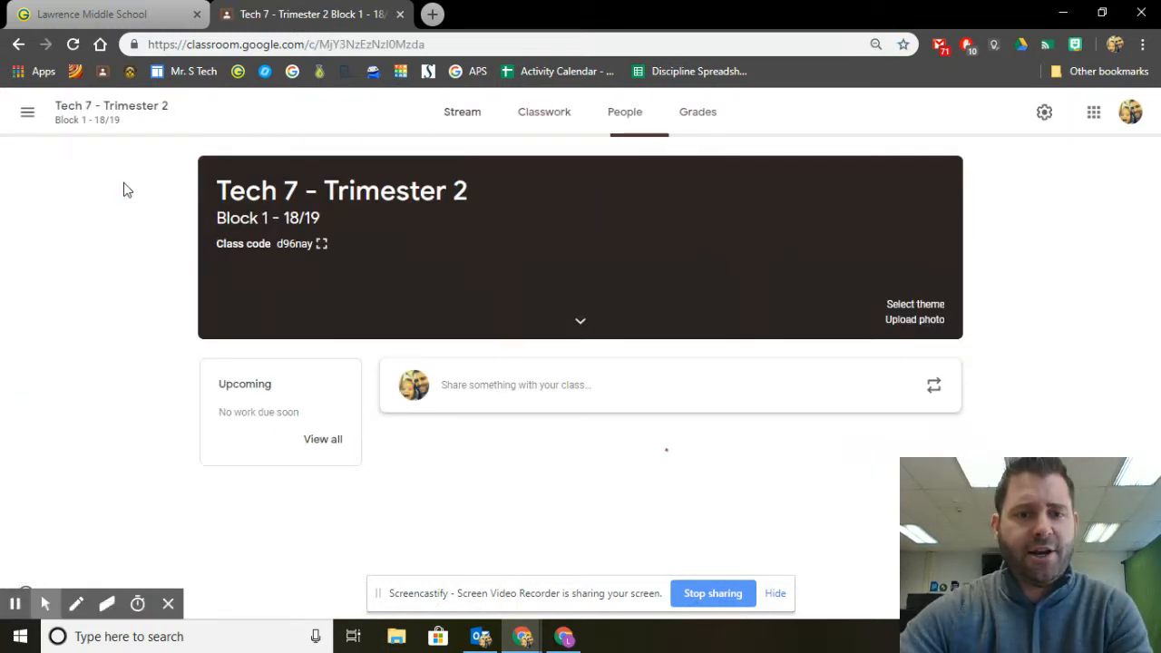
pyautogui.click(696, 120)
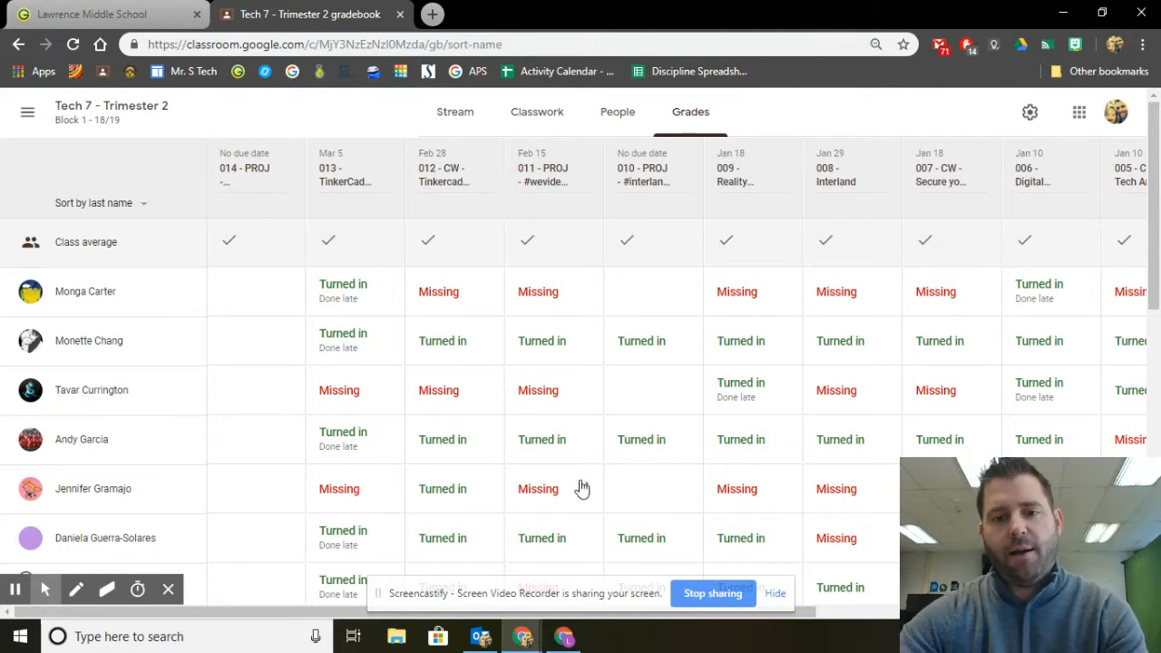
pyautogui.click(773, 597)
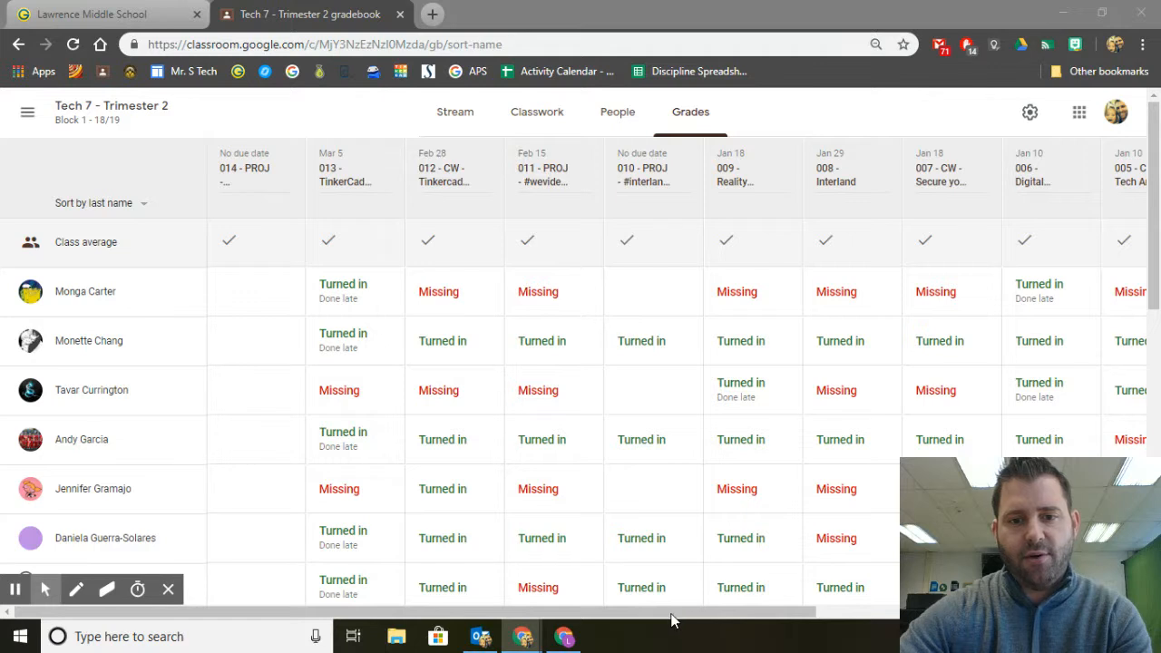
# Look across the gradebook's assignments and students, from 014 - PROJ to 001 - CW, and return to the newest assignments
pyautogui.moveTo(679, 611); pyautogui.dragTo(1031, 614)
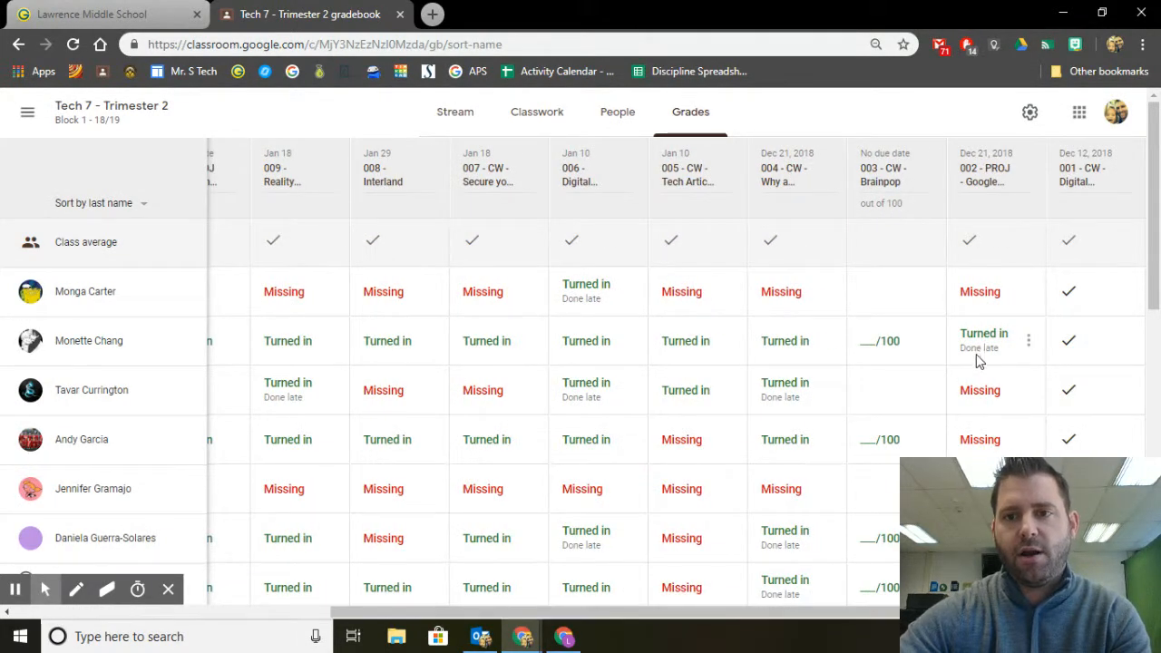
pyautogui.scroll(-4, 977, 362)
pyautogui.scroll(-2, 989, 387)
pyautogui.scroll(-1, 834, 597)
pyautogui.moveTo(834, 610); pyautogui.dragTo(403, 617)
pyautogui.scroll(5, 488, 440)
pyautogui.scroll(2, 488, 440)
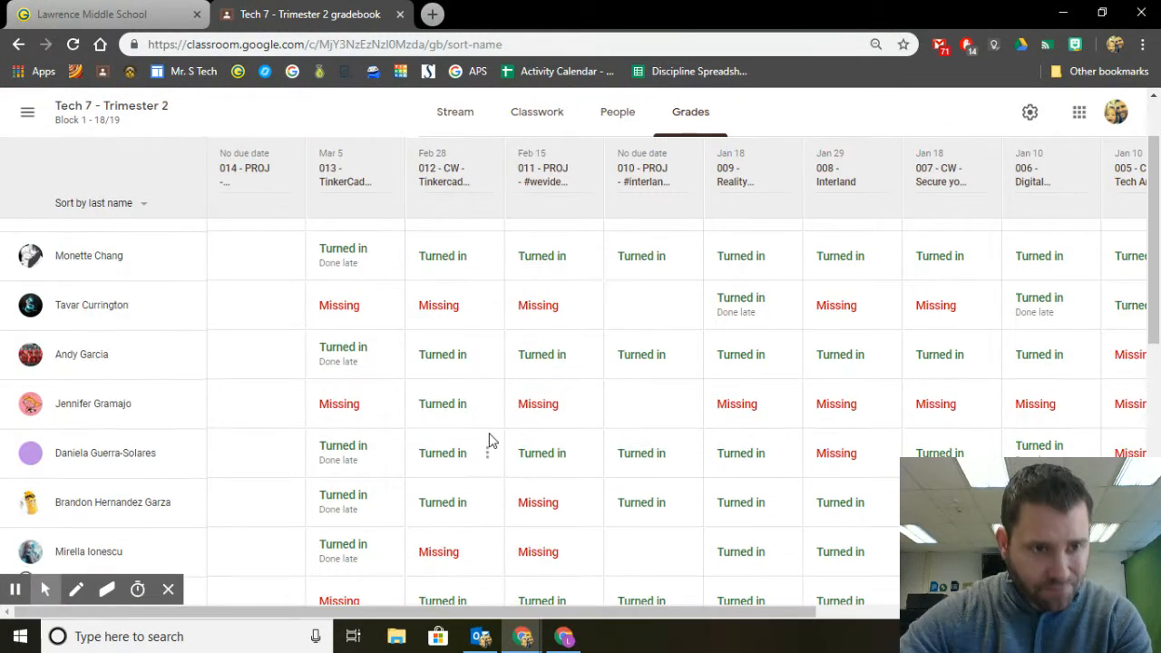
pyautogui.scroll(2, 487, 437)
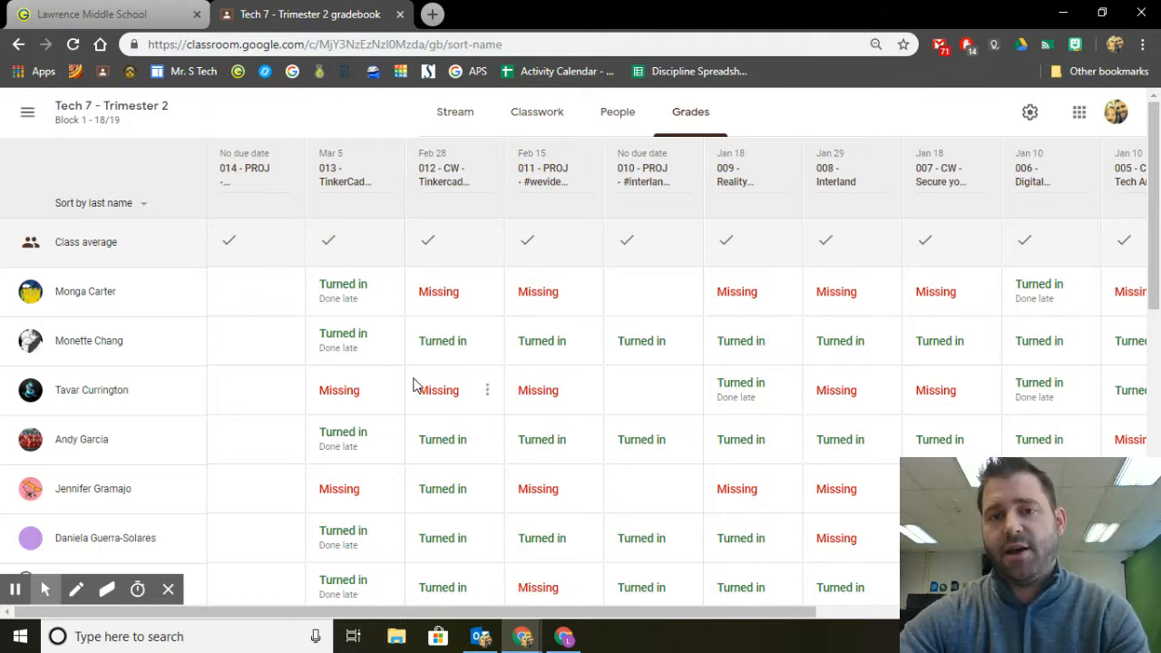
# View the submission of a student marked Missing for 008 - Interland, then return to the gradebook
pyautogui.scroll(-4, 427, 436)
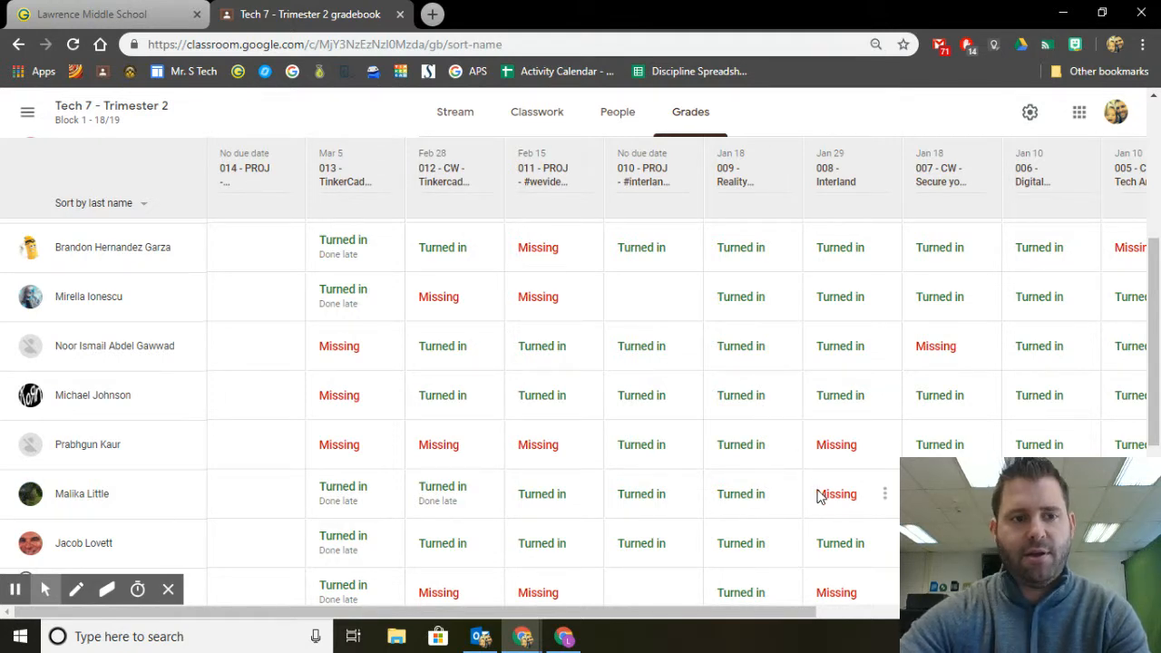
pyautogui.click(886, 495)
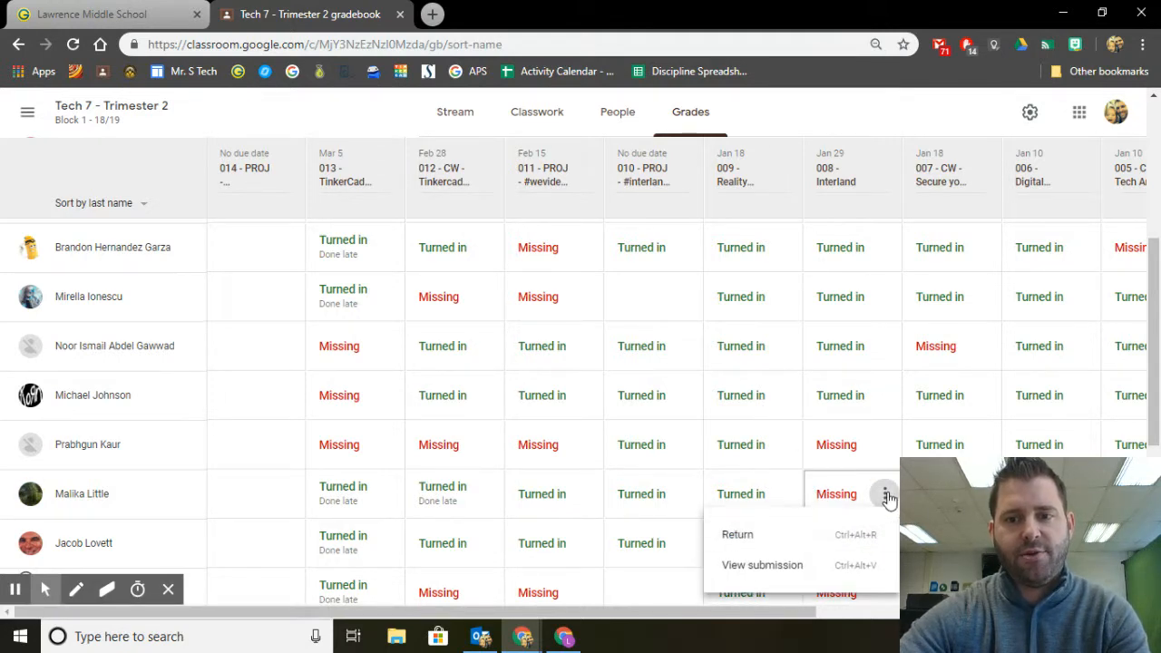
pyautogui.click(771, 566)
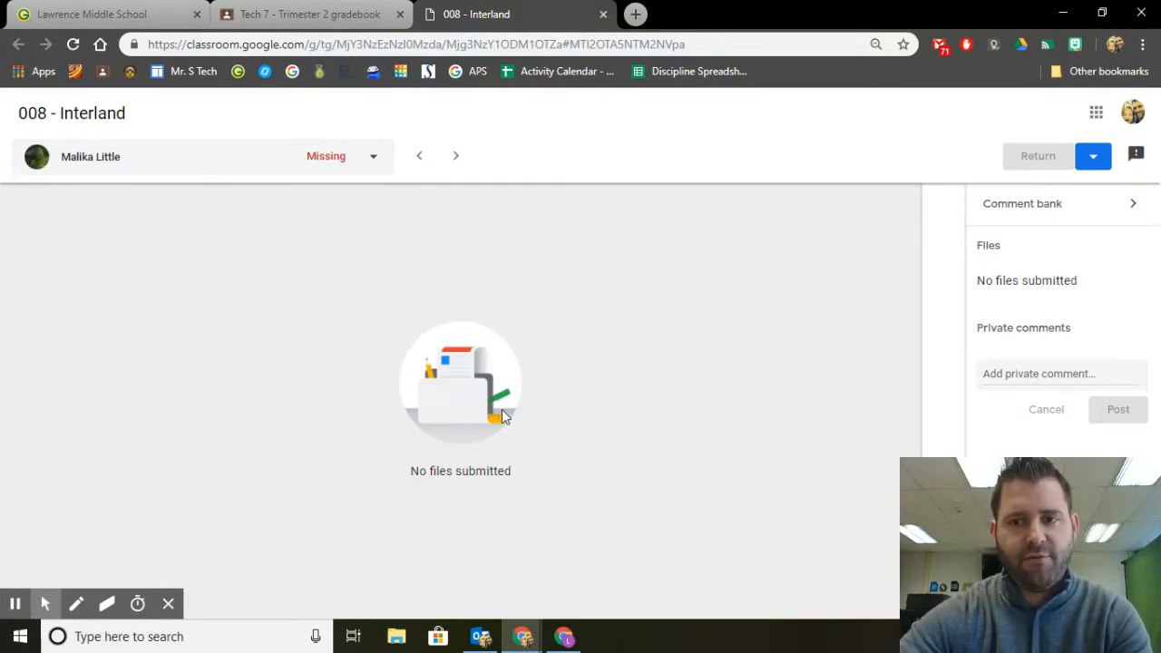
pyautogui.click(603, 14)
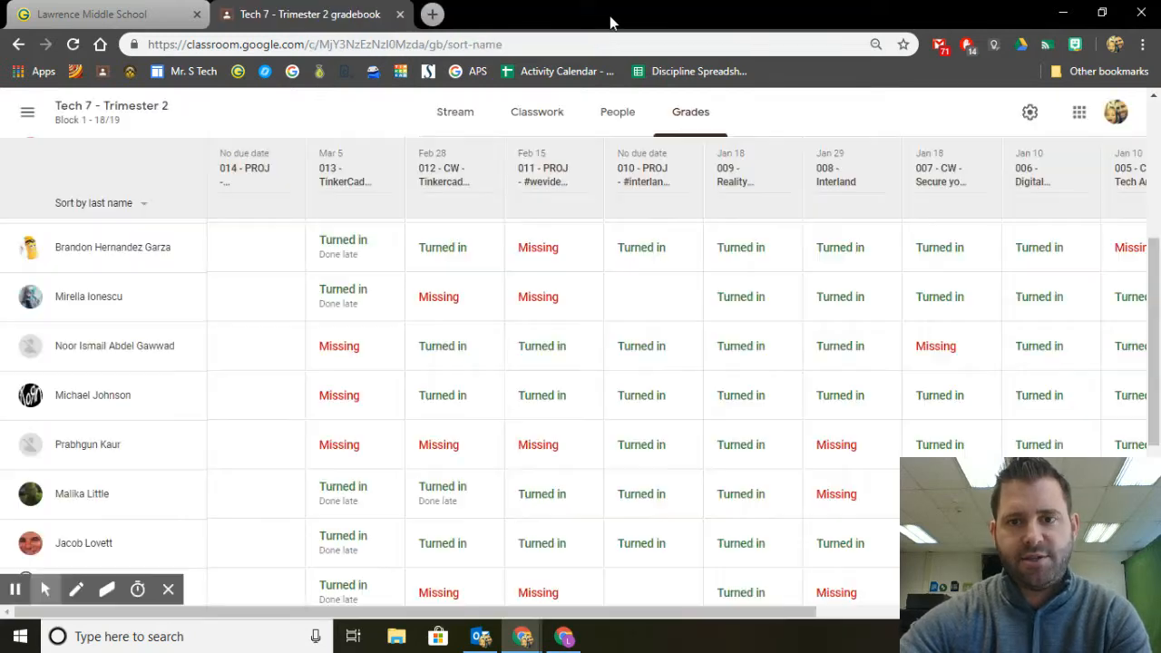
# View a turned-in 008 - Interland submission and its second and third screenshot files, then return to the gradebook
pyautogui.click(986, 298)
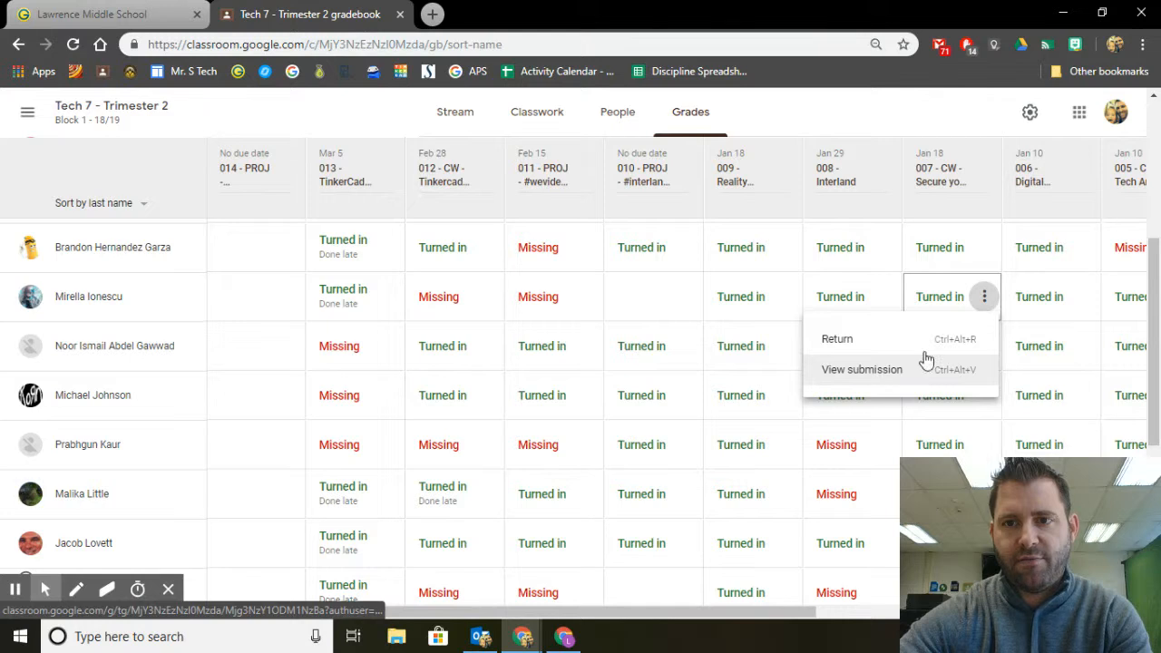
pyautogui.click(1082, 299)
pyautogui.click(885, 298)
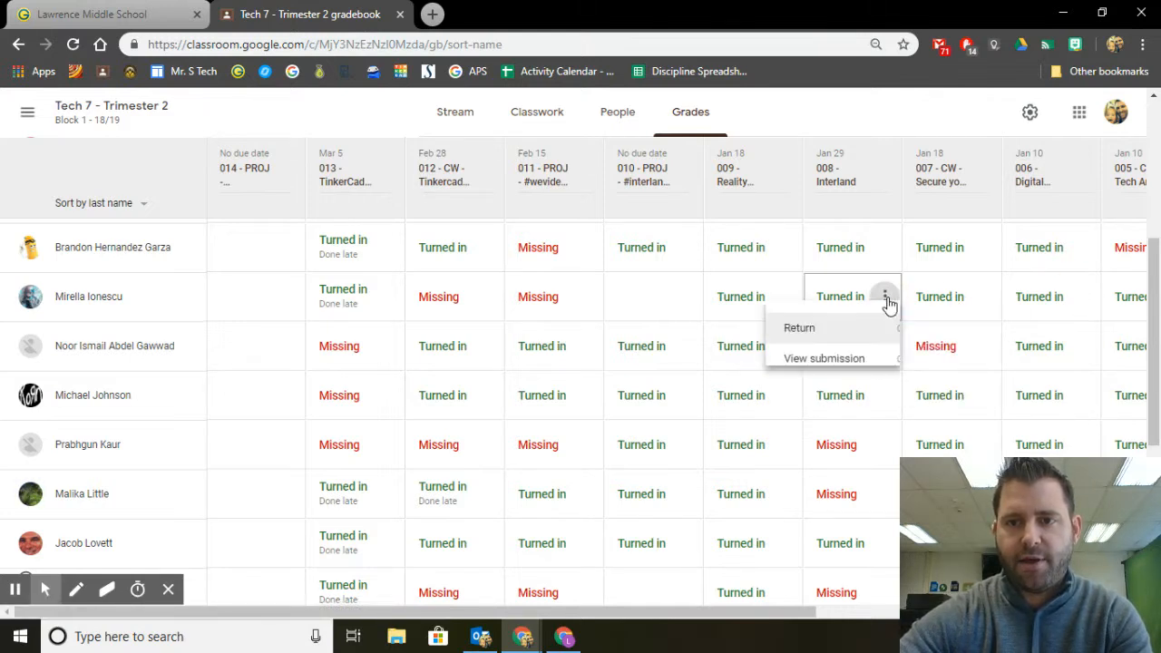
pyautogui.click(795, 366)
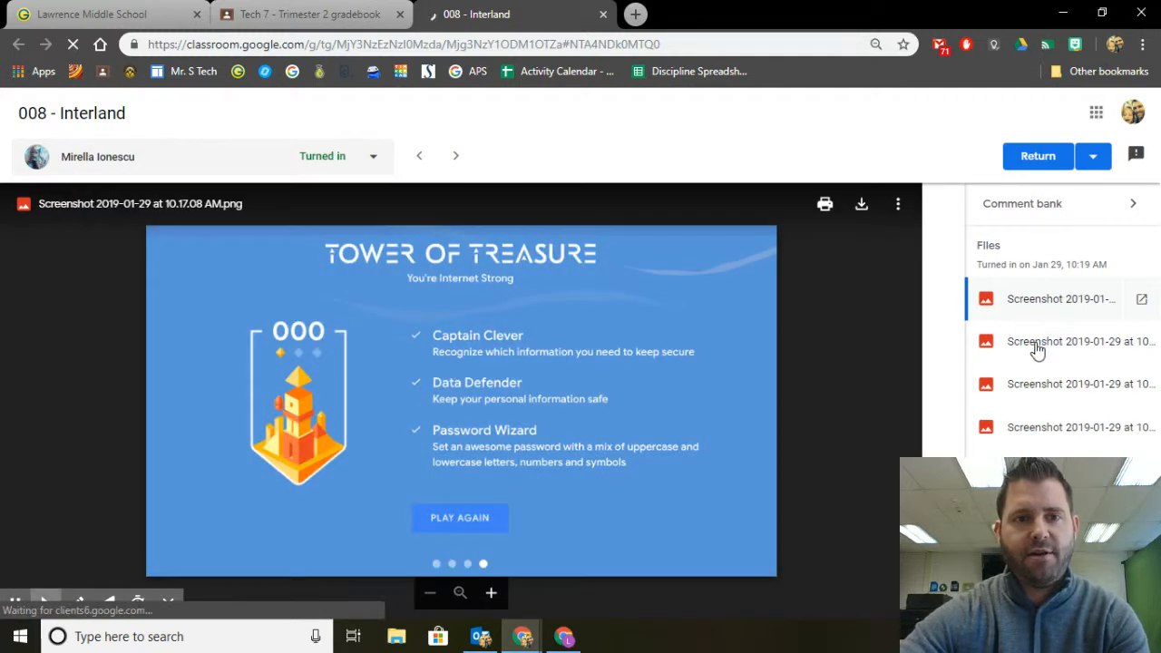
pyautogui.click(1037, 350)
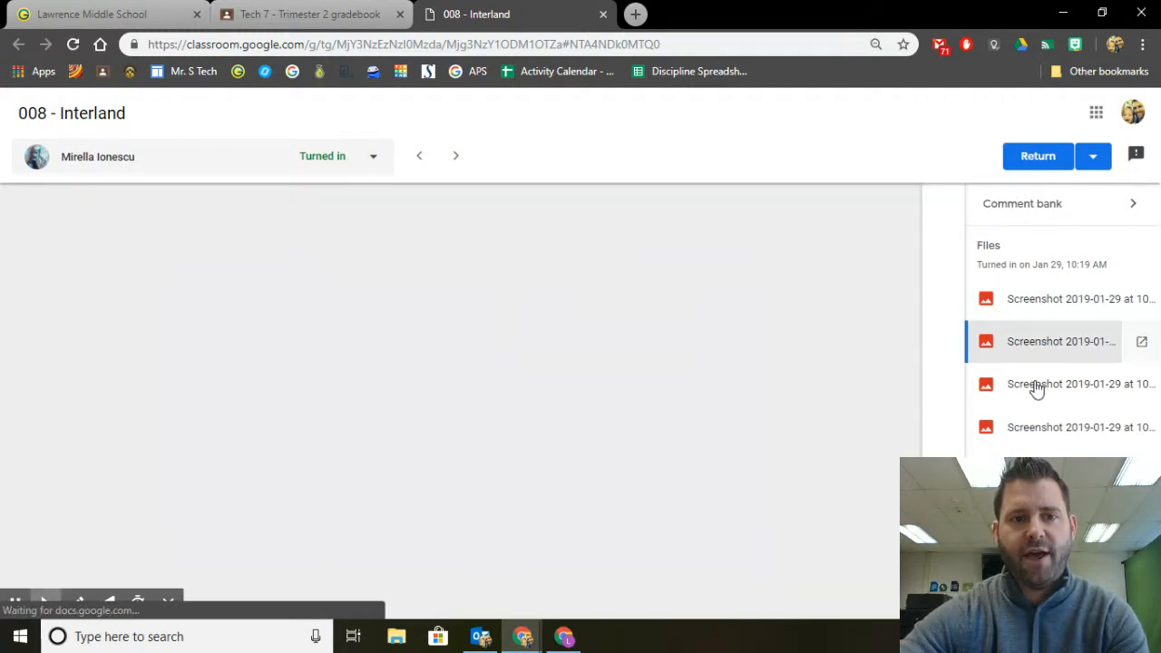
pyautogui.click(1039, 388)
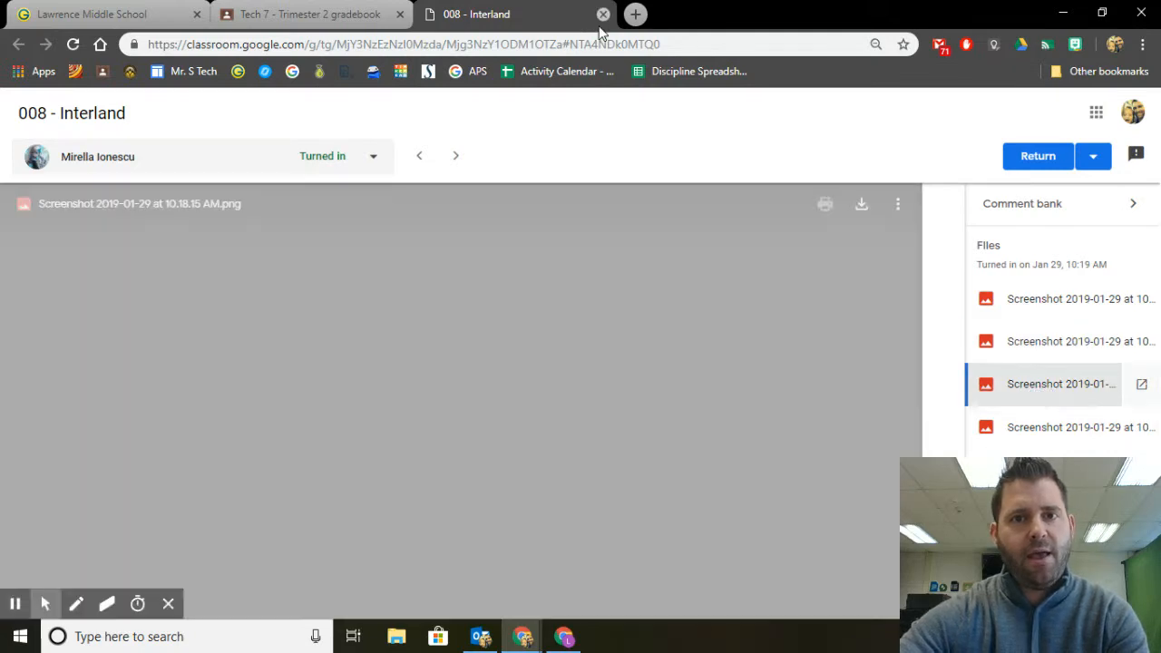
pyautogui.click(602, 15)
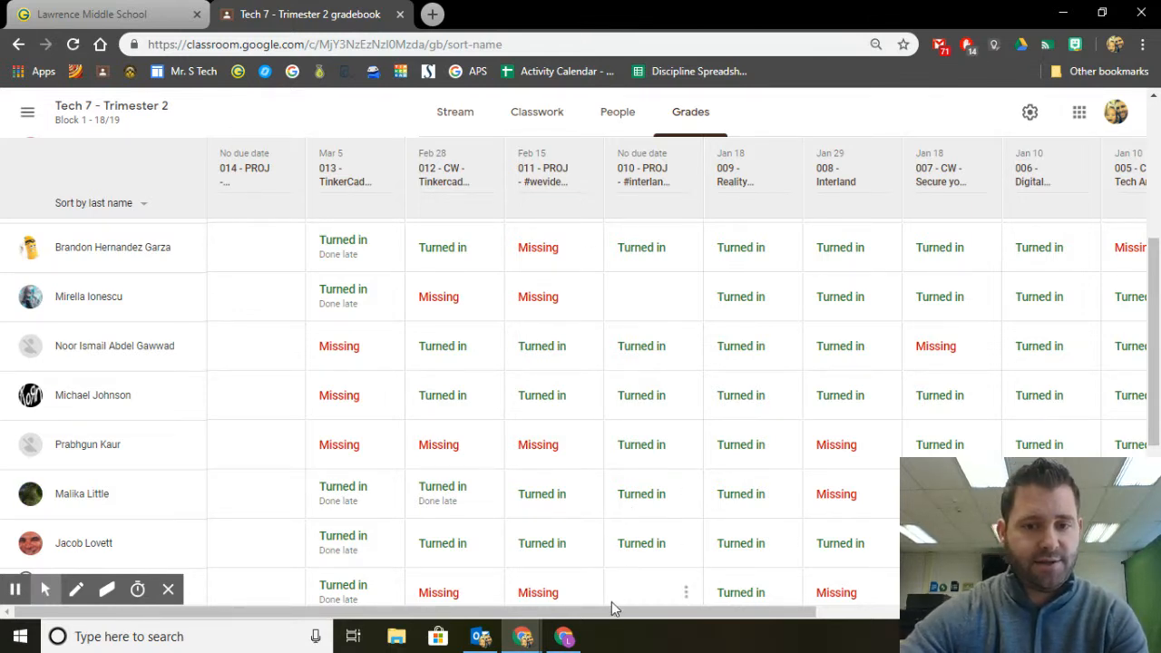
pyautogui.moveTo(612, 613); pyautogui.dragTo(910, 613)
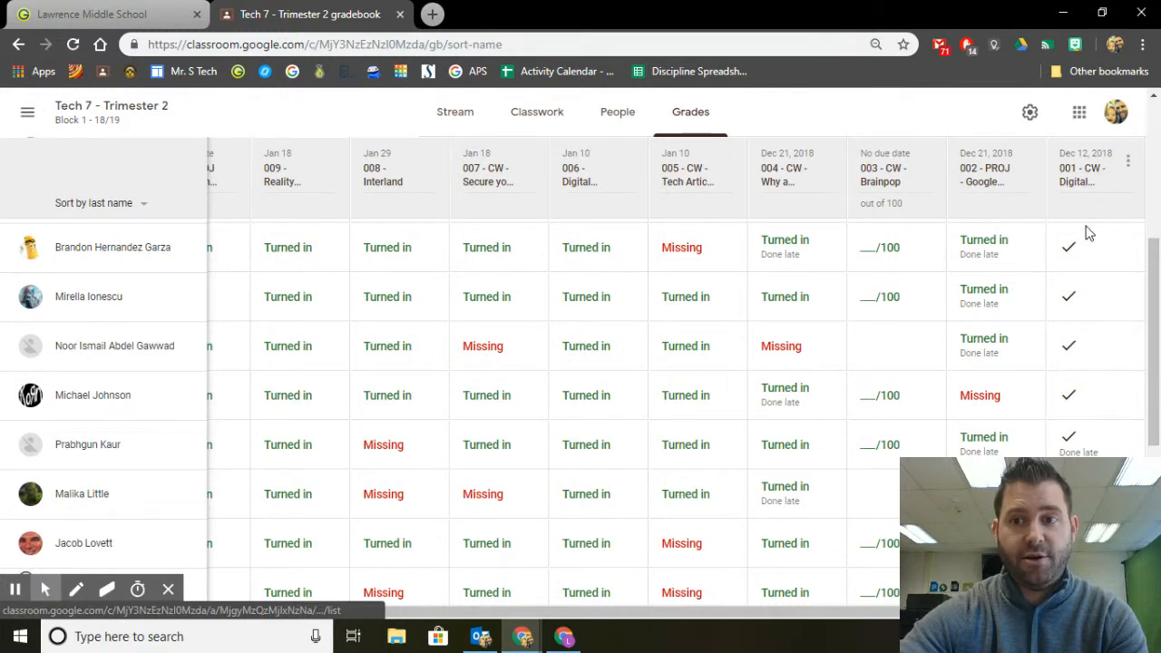
pyautogui.click(1027, 161)
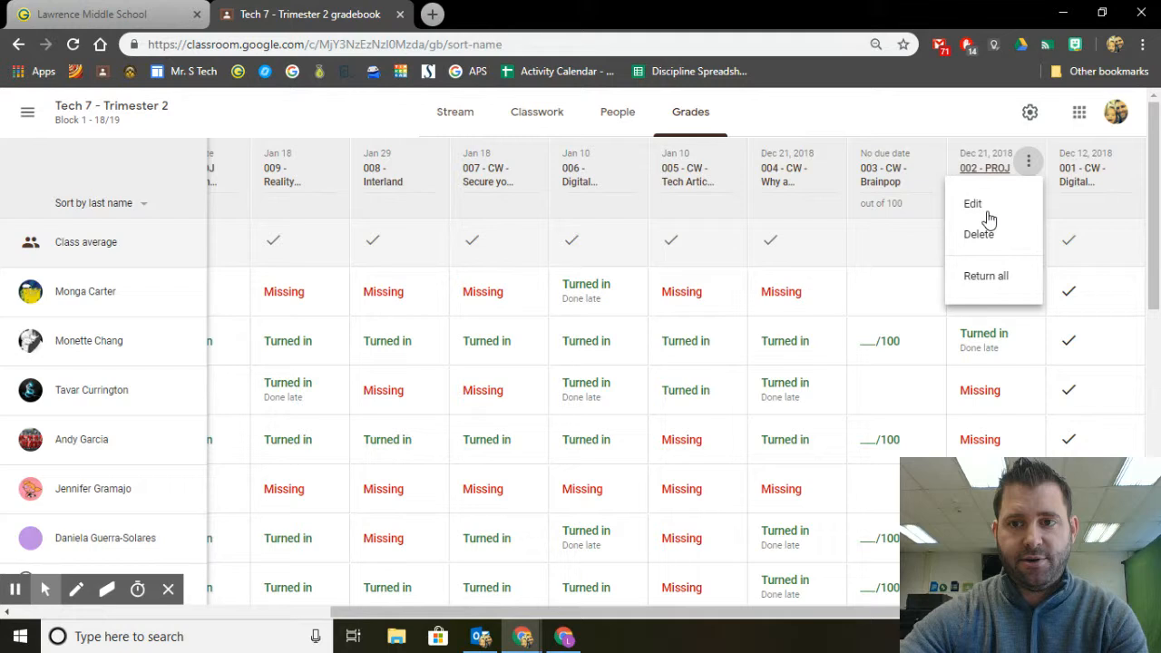
pyautogui.click(985, 287)
pyautogui.click(683, 382)
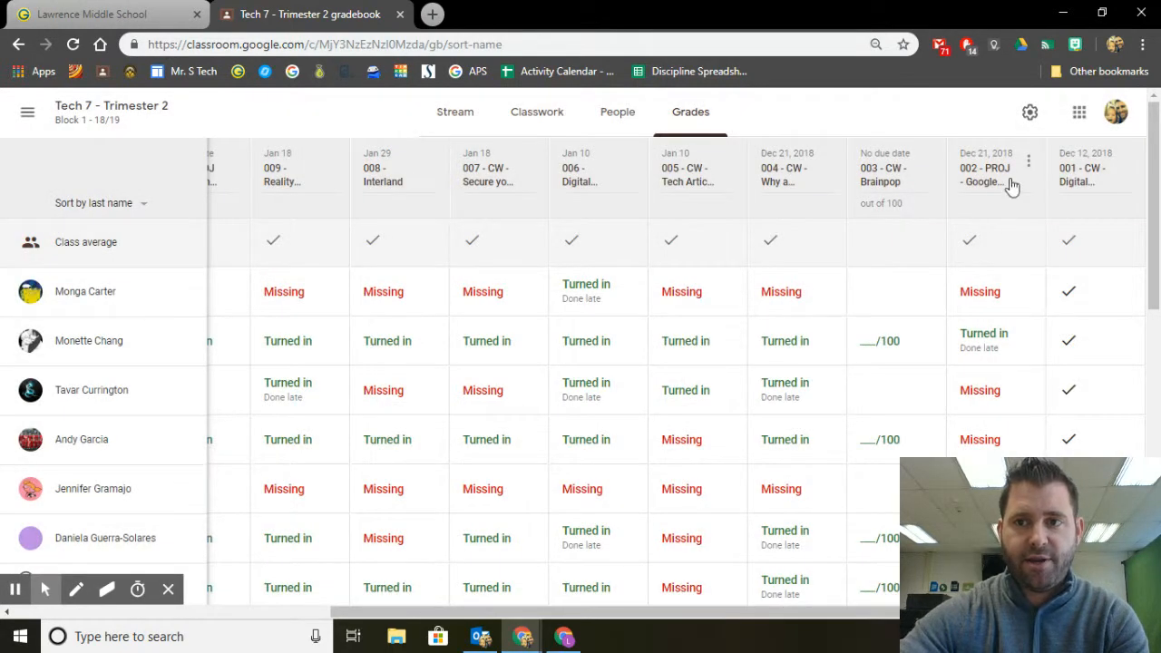
# Return all work for the 002 - PROJ assignment, including unsubmitted work, with the private comment "The grades are now posted in Genesis"
pyautogui.click(1028, 162)
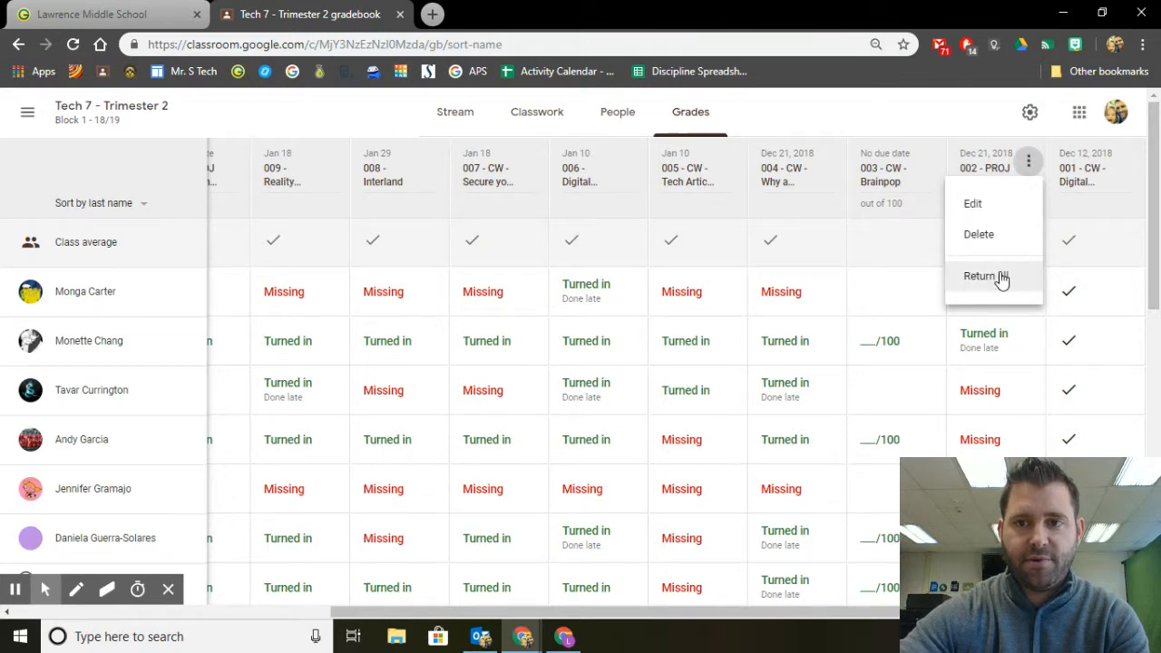
pyautogui.click(1001, 278)
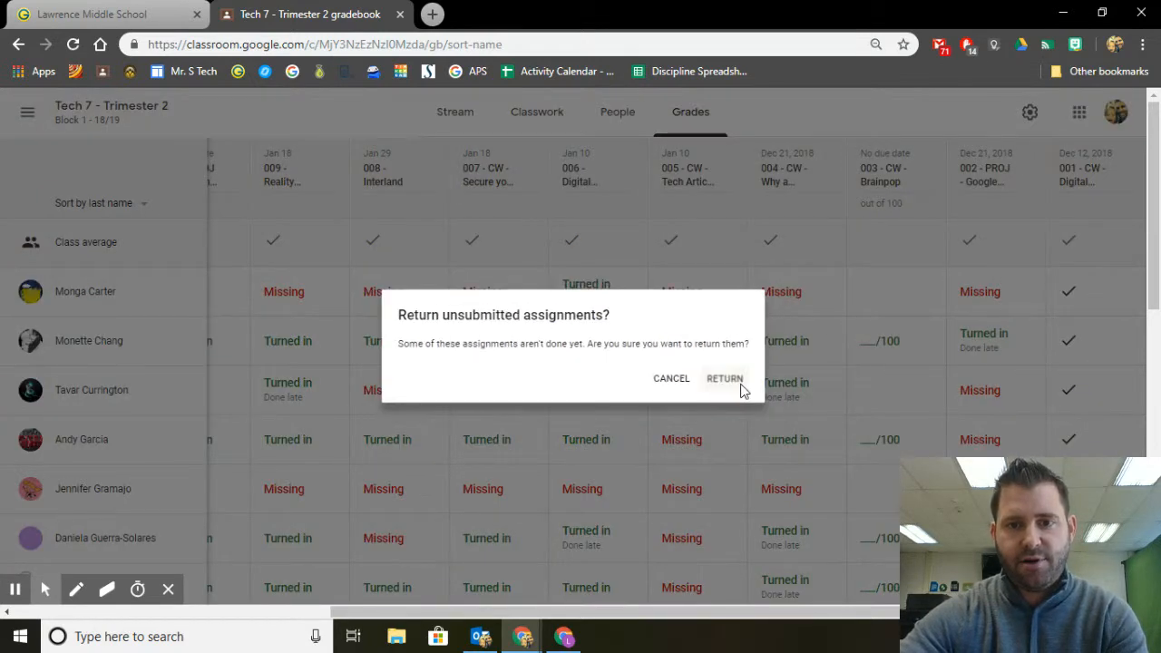
pyautogui.click(740, 387)
pyautogui.scroll(-8, 668, 414)
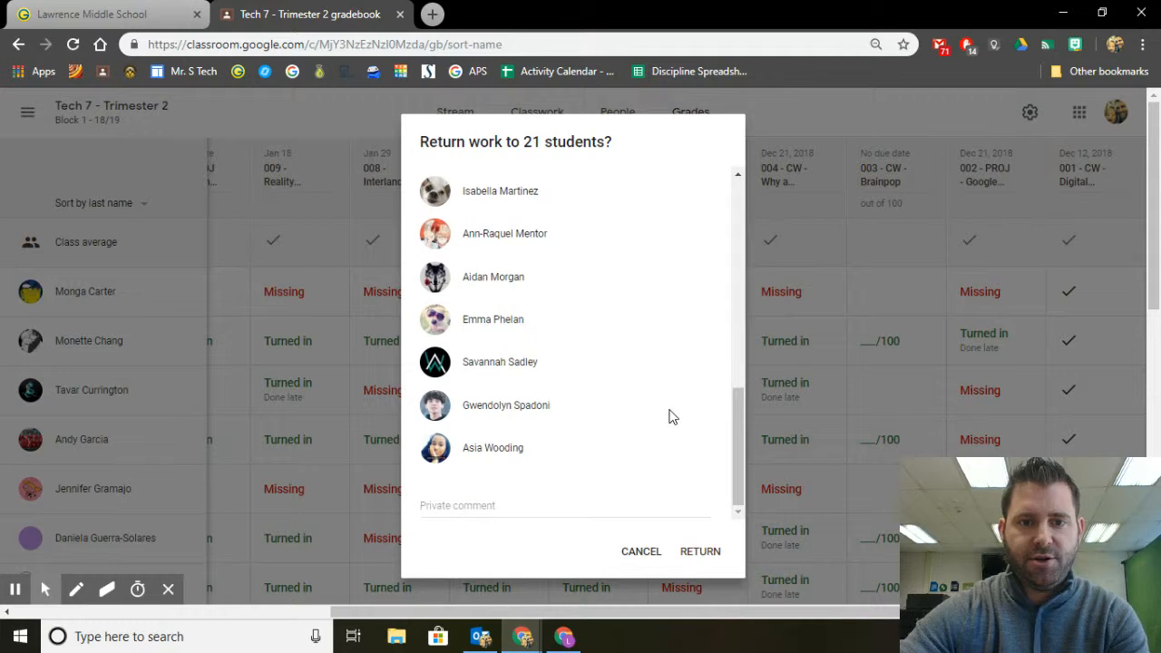
pyautogui.click(476, 504)
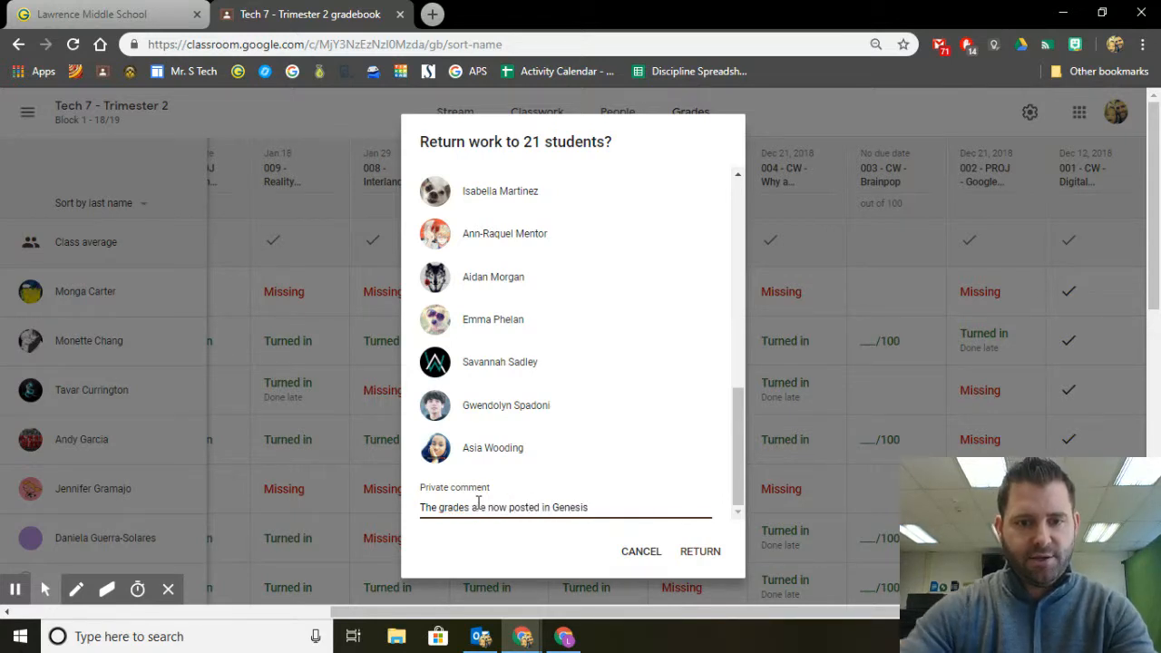
pyautogui.click(691, 549)
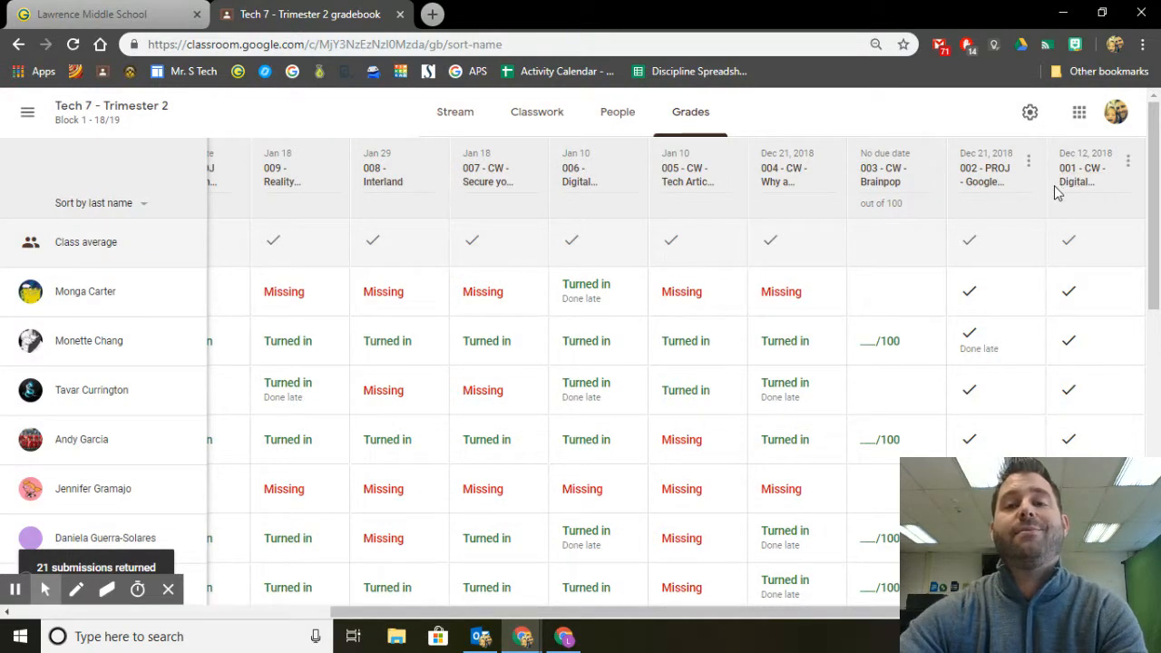
# Return all submitted work for the 003 - CW - Brainpop assignment with the private comment "Grades are in Genesis"
pyautogui.scroll(-5, 992, 251)
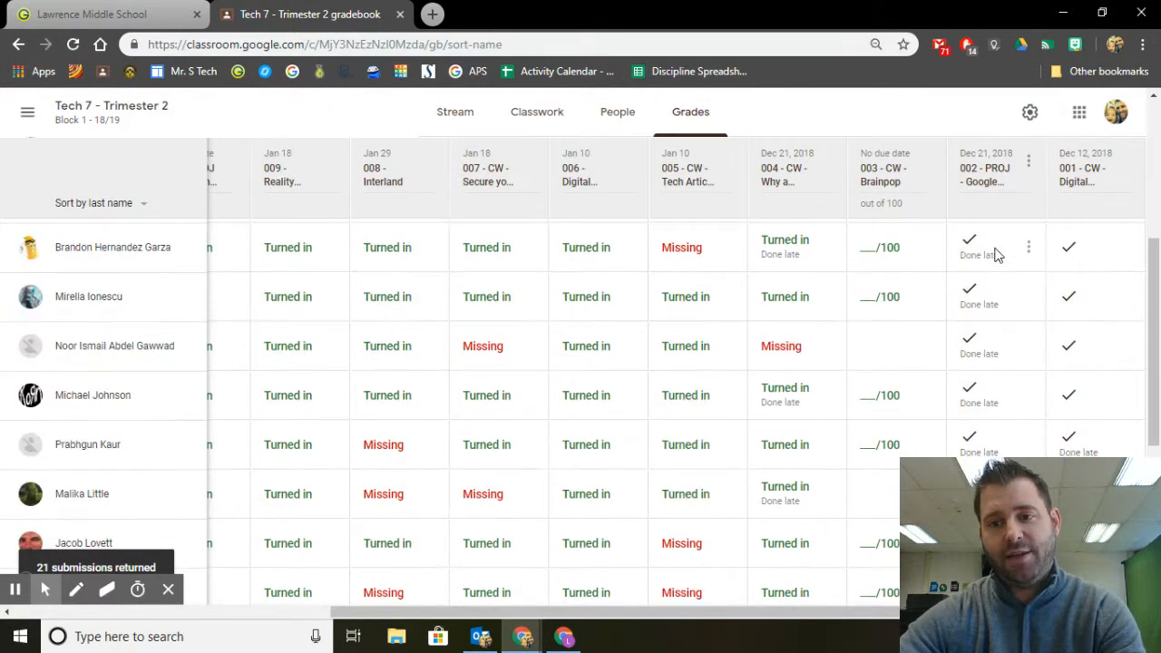
pyautogui.scroll(-4, 990, 264)
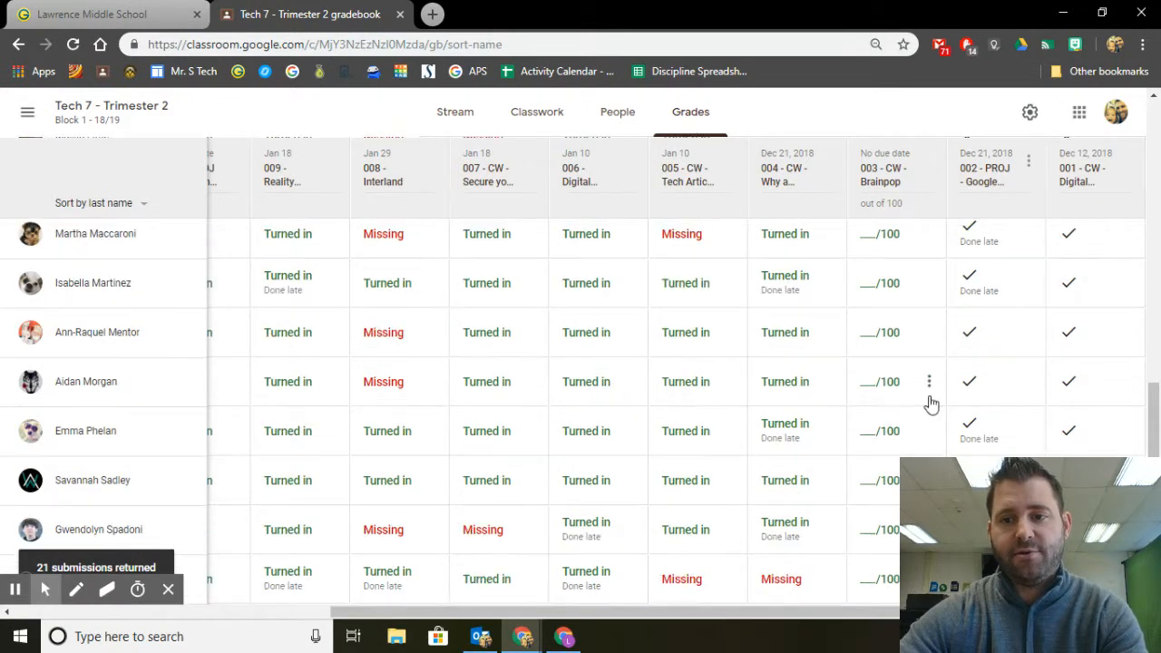
pyautogui.scroll(7, 931, 404)
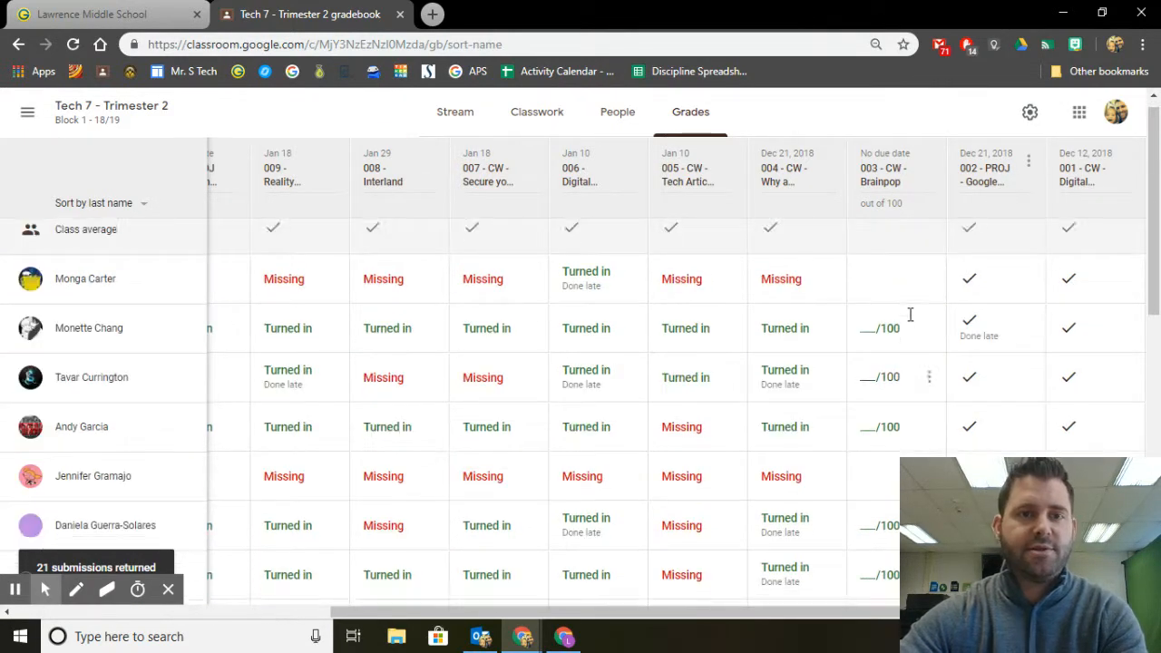
pyautogui.scroll(-1, 910, 314)
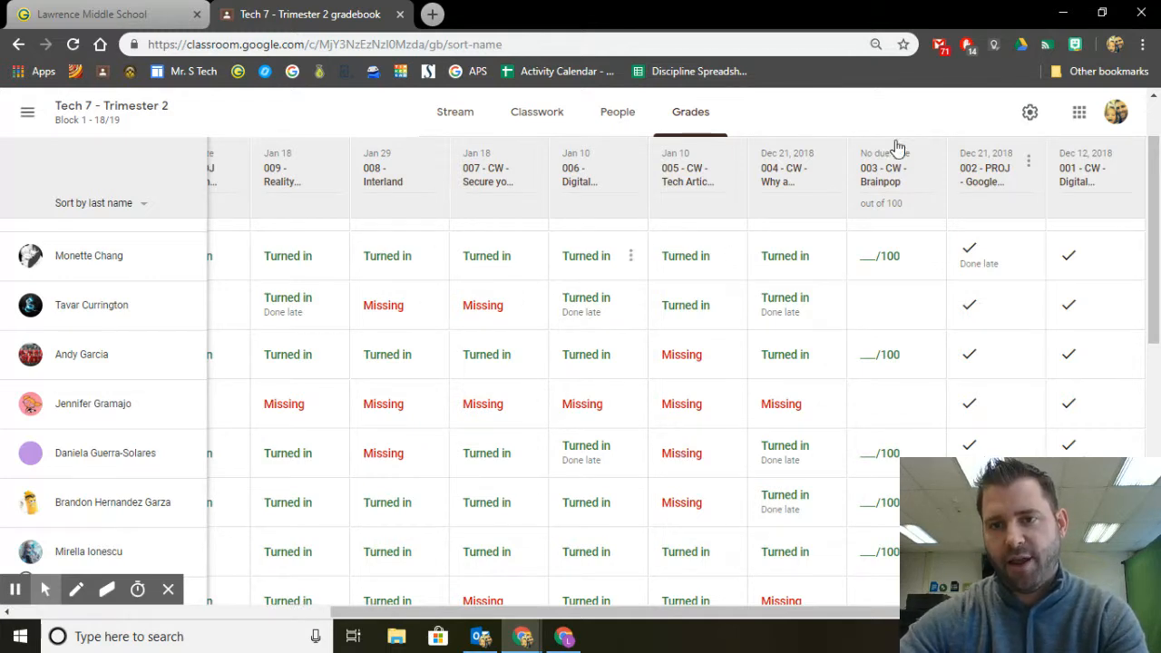
pyautogui.click(929, 168)
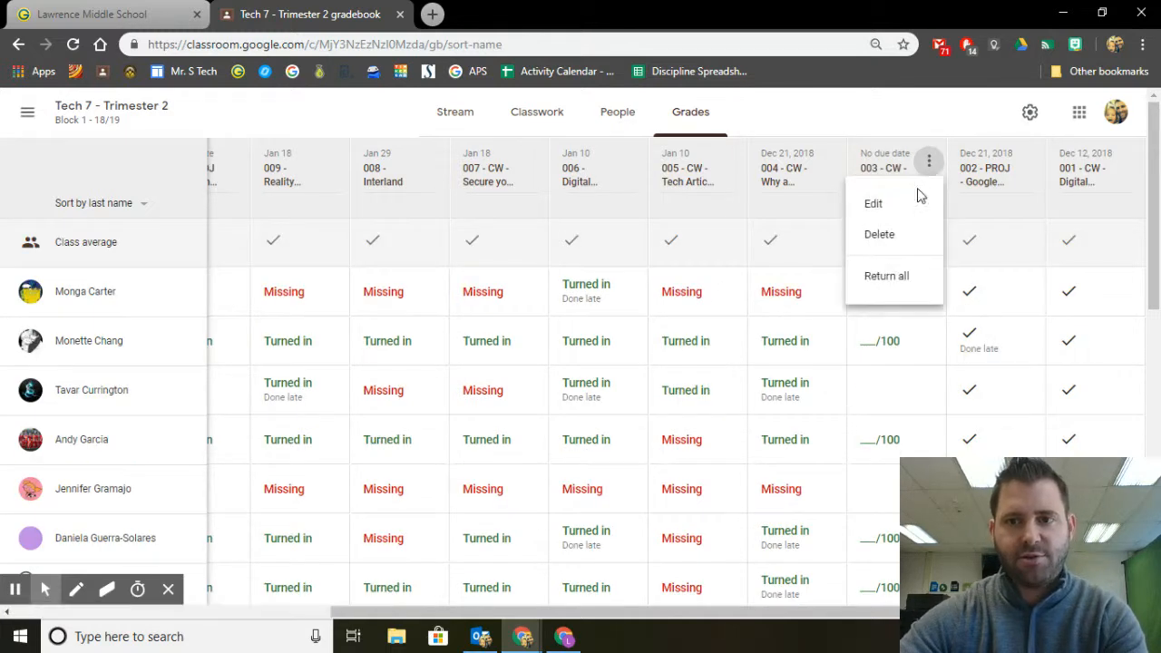
pyautogui.click(893, 281)
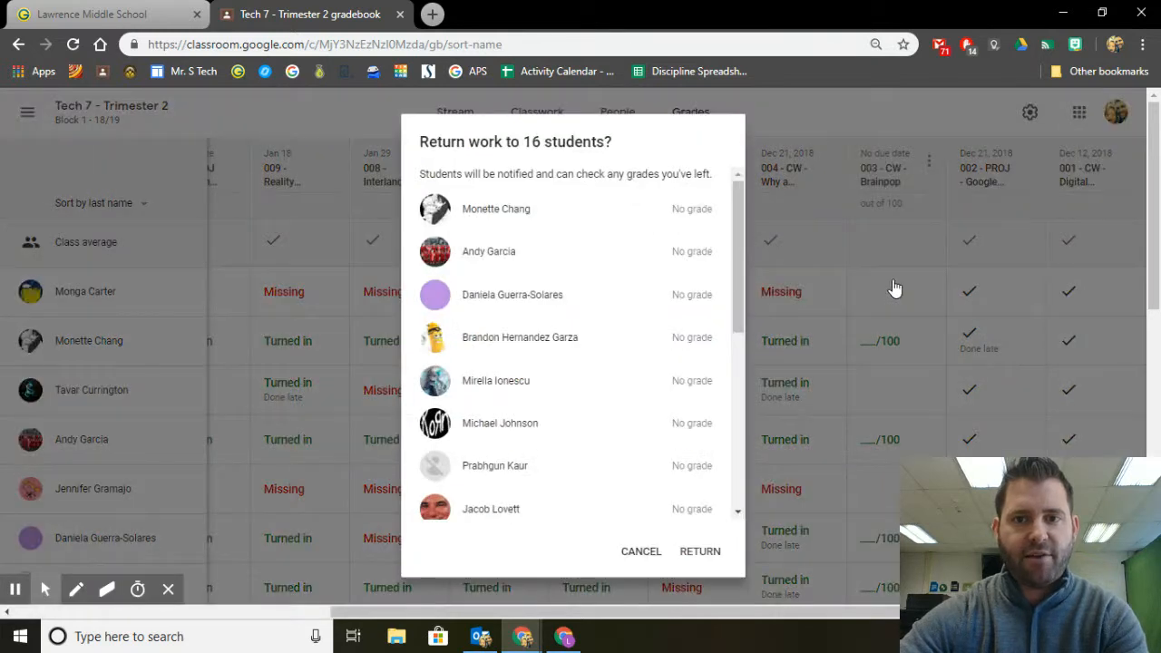
pyautogui.scroll(-4, 739, 350)
pyautogui.click(494, 502)
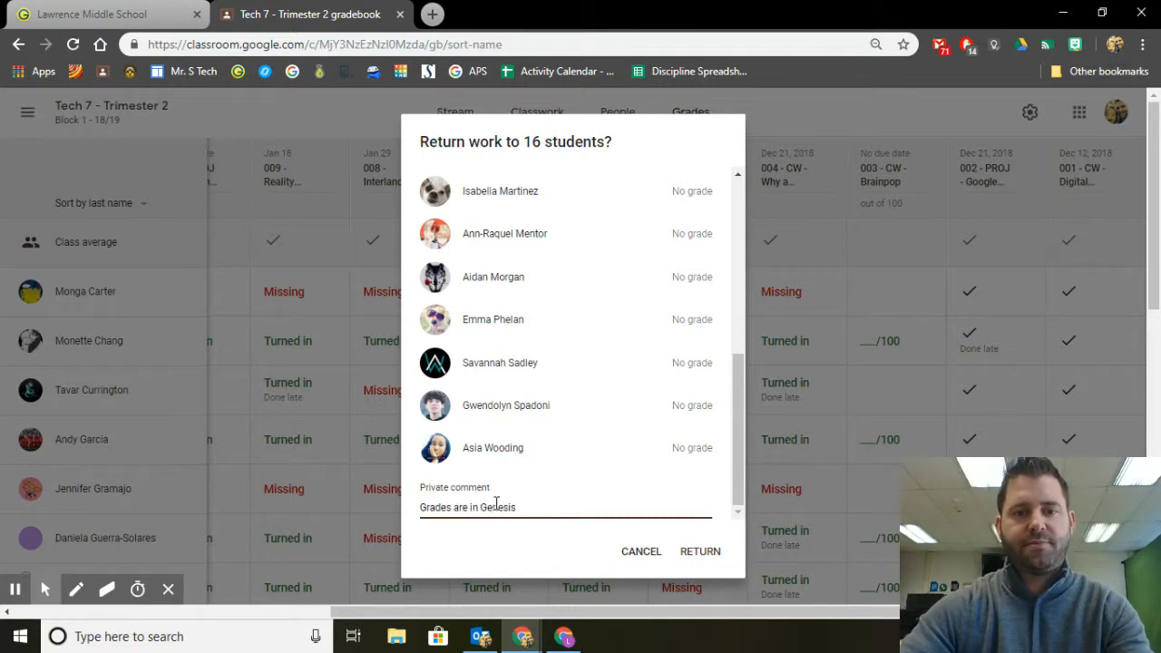
pyautogui.click(689, 553)
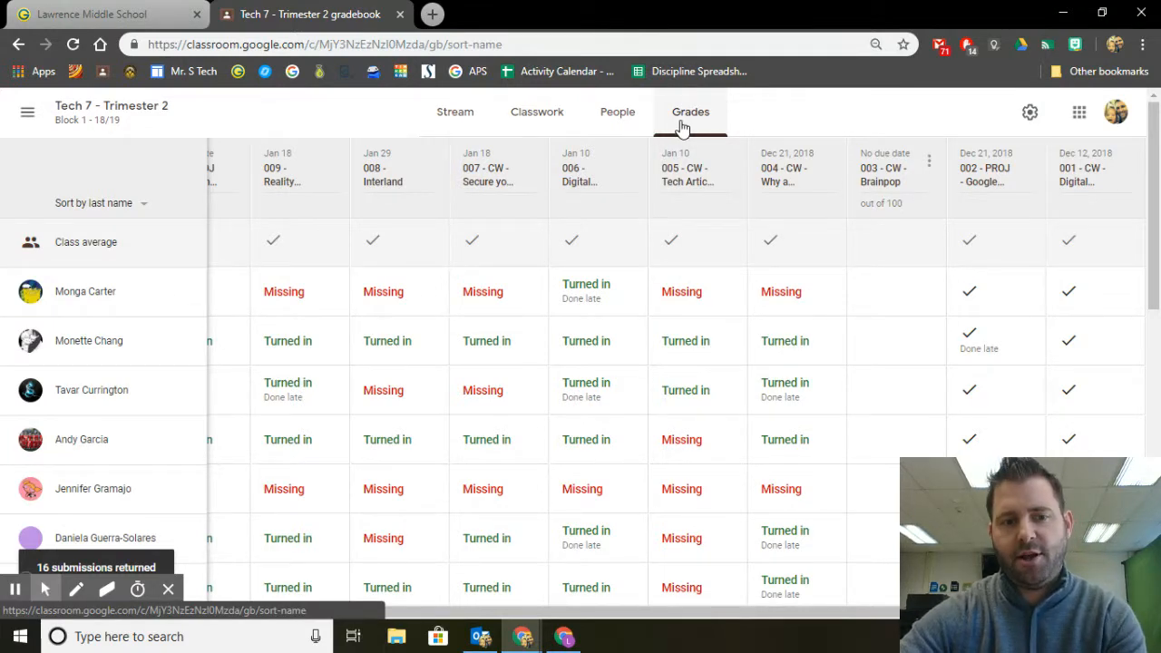
pyautogui.moveTo(564, 636)
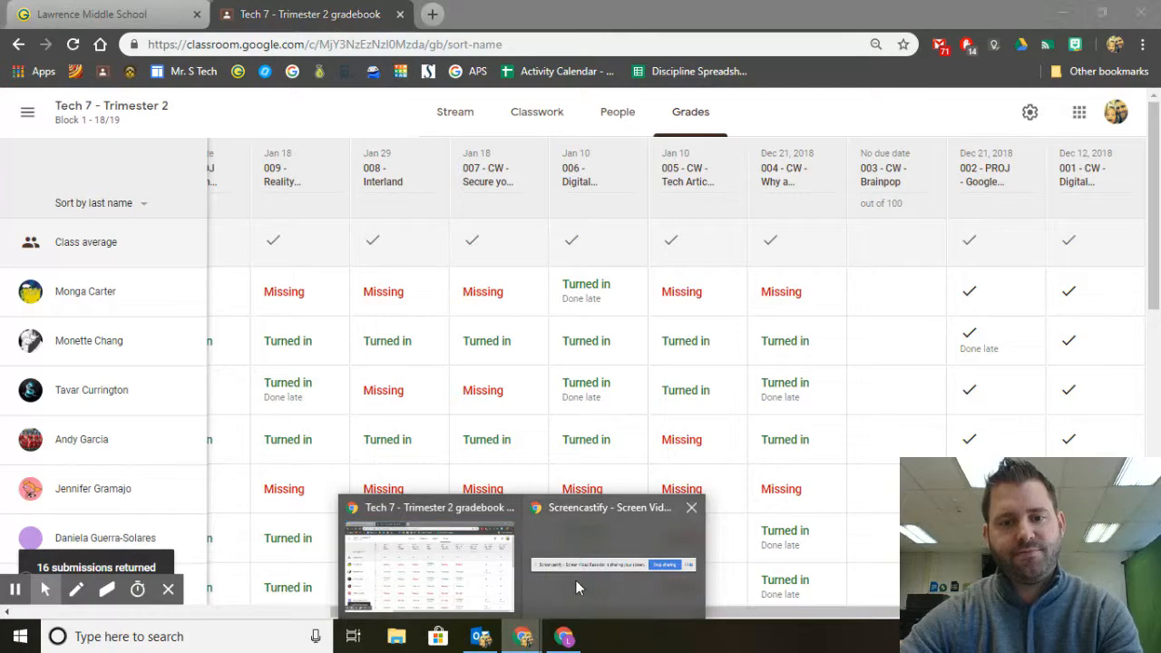